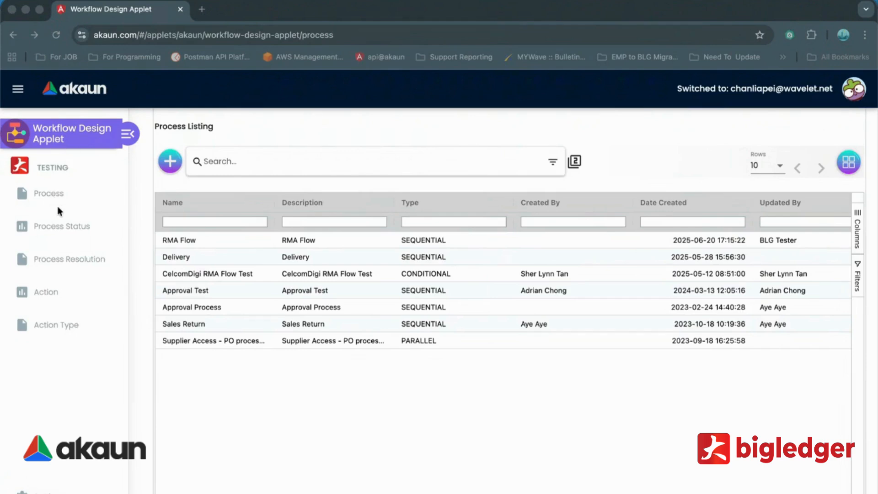
# - Look through the Process, Process Status, Process Resolution and Action listings
pyautogui.click(64, 368)
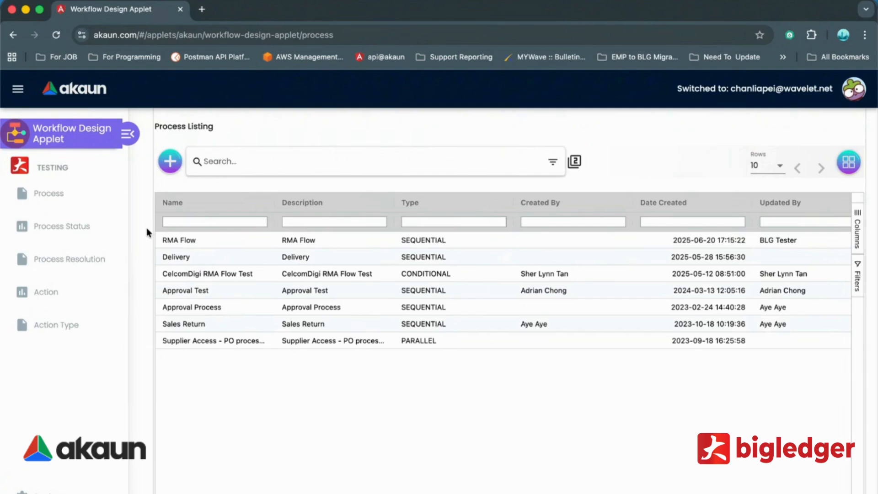
pyautogui.click(65, 201)
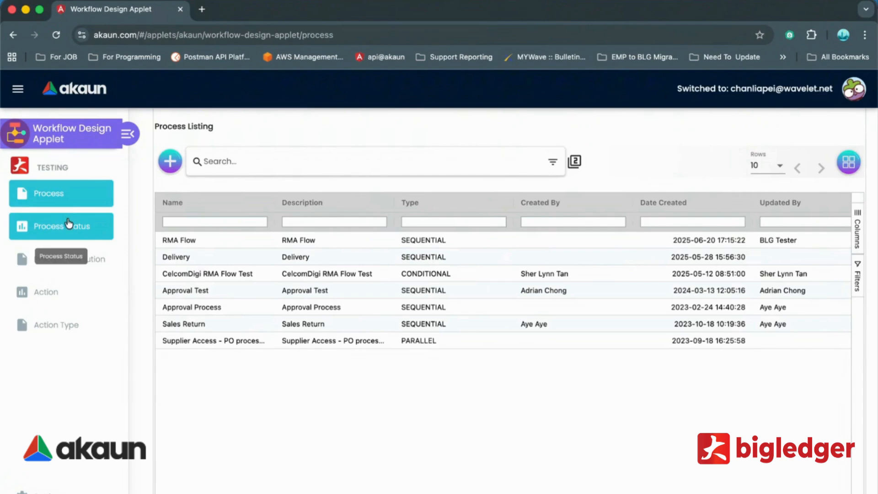
pyautogui.click(69, 228)
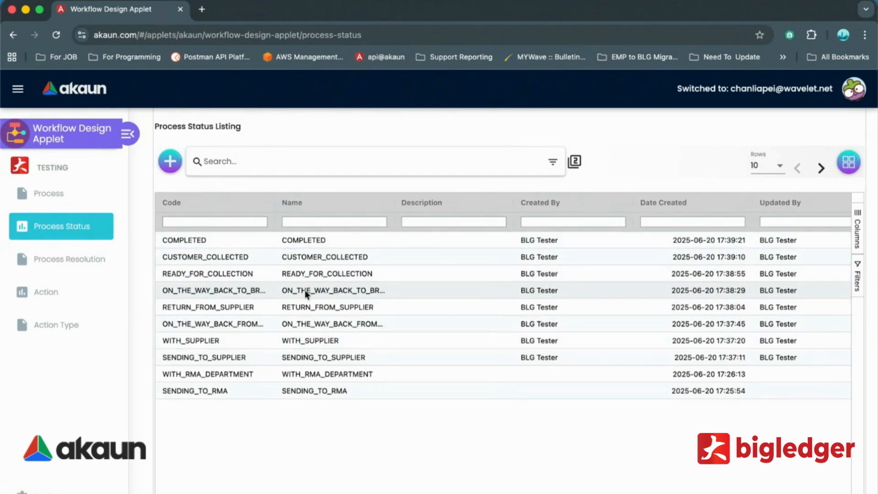
pyautogui.click(69, 257)
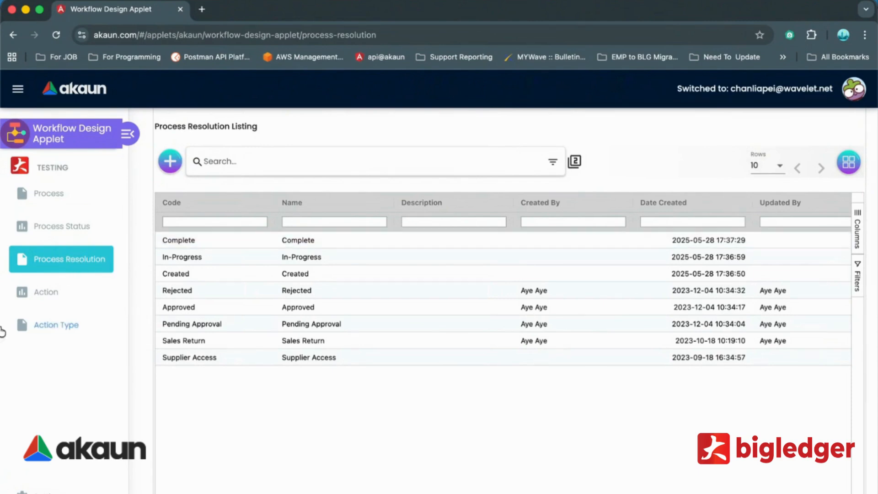
pyautogui.click(51, 295)
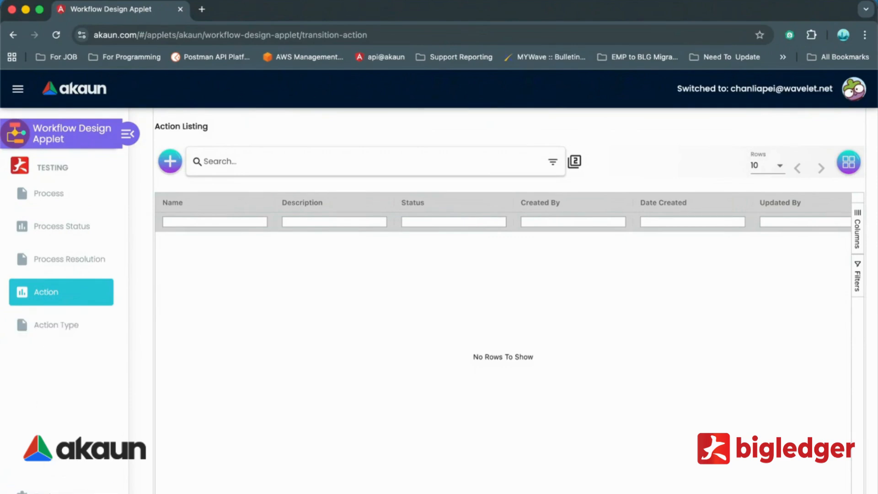
# - View the applet settings and the Default Selection page of the personalization settings
pyautogui.click(61, 489)
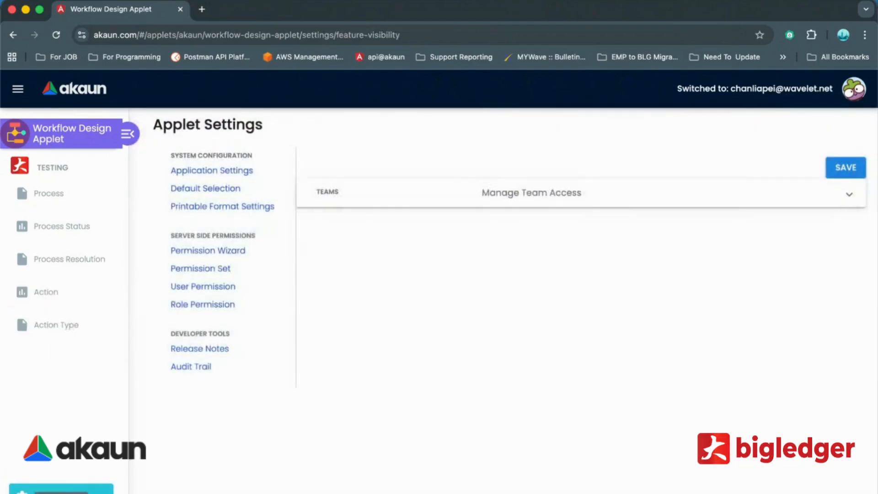
pyautogui.click(60, 493)
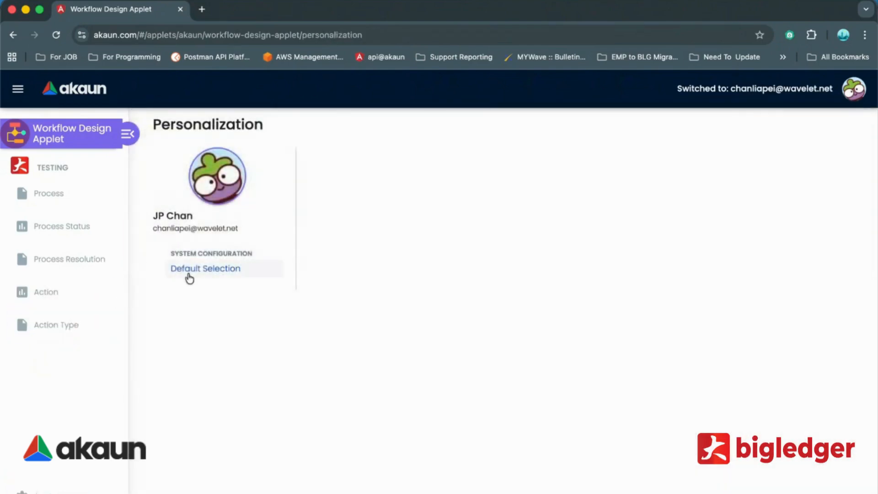
pyautogui.click(190, 274)
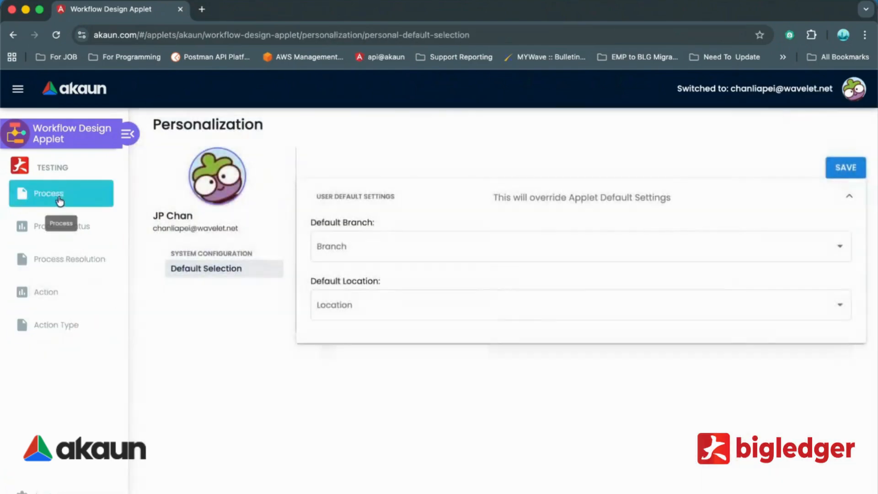
# - Examine the blank new-process form from the process listing, including its type options, and close it without saving
pyautogui.click(58, 198)
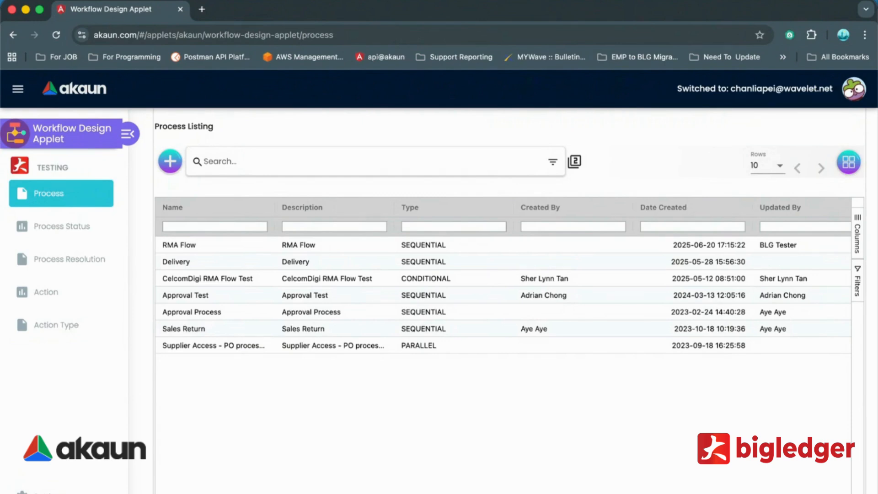
pyautogui.click(162, 174)
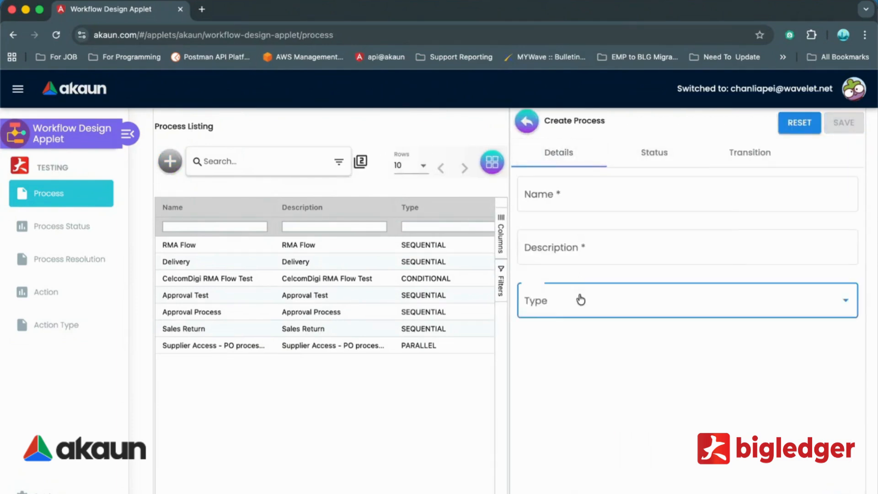
pyautogui.click(637, 300)
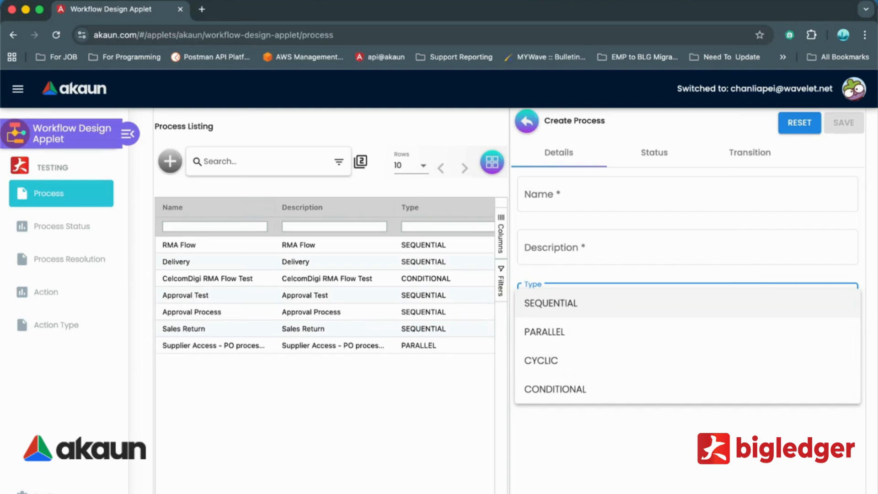
pyautogui.click(670, 465)
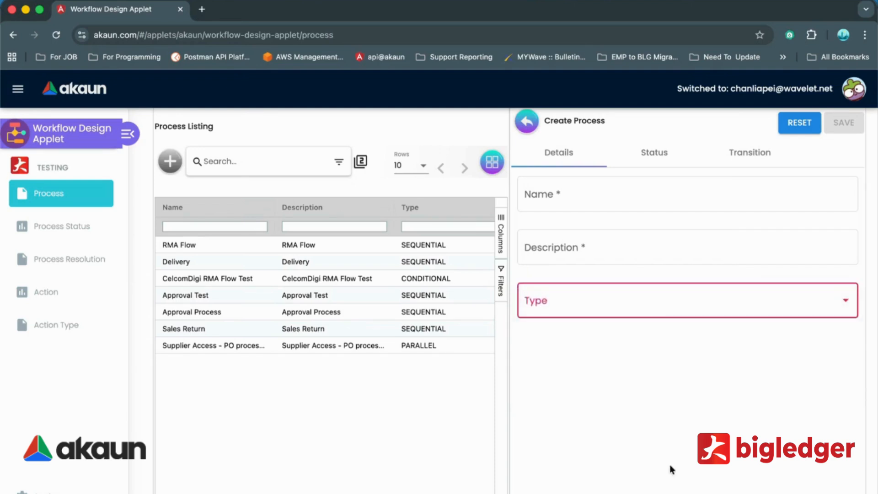
pyautogui.click(648, 165)
pyautogui.click(719, 164)
pyautogui.click(525, 121)
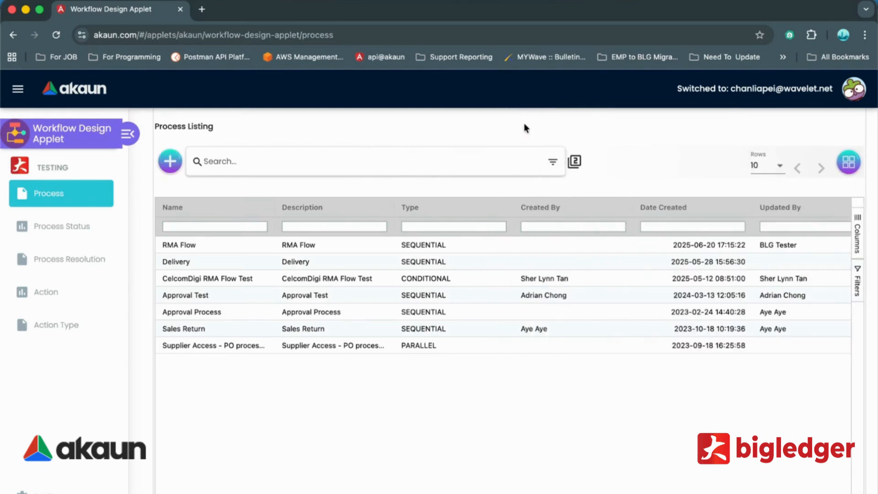
# - Examine the status listing of the RMA Flow process and the process statuses available to add to it
pyautogui.click(294, 243)
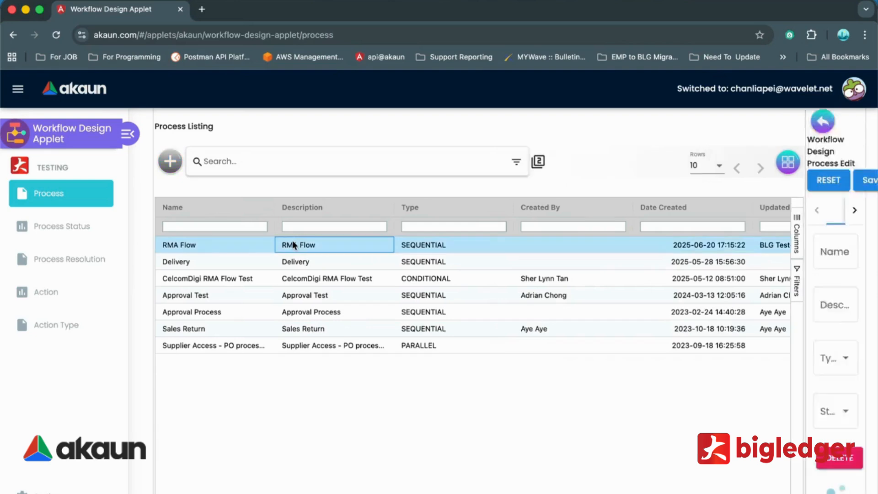
pyautogui.click(657, 161)
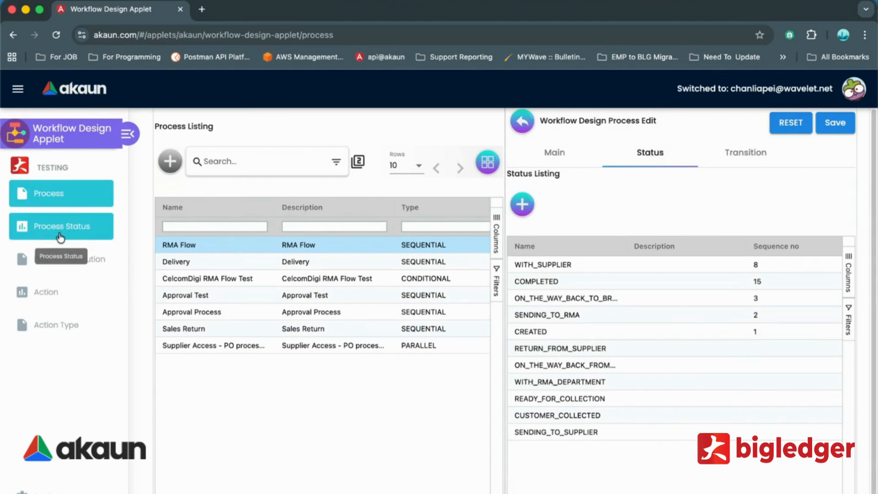
pyautogui.click(523, 204)
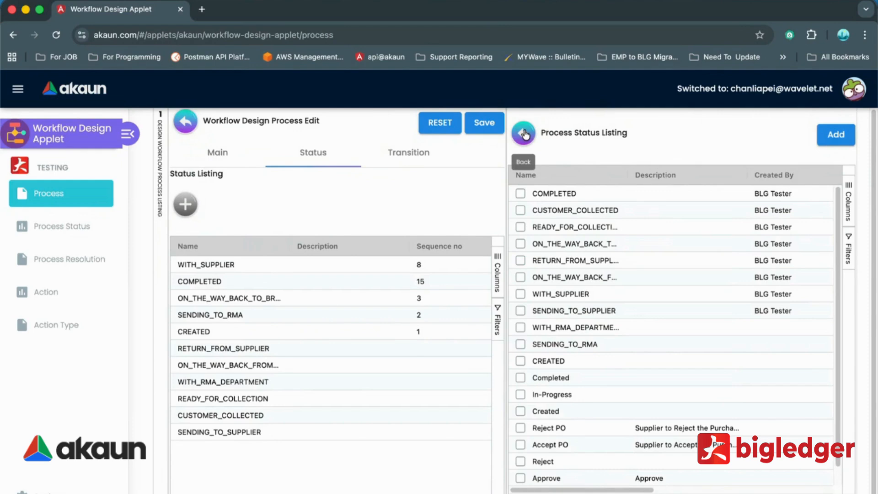
pyautogui.click(311, 365)
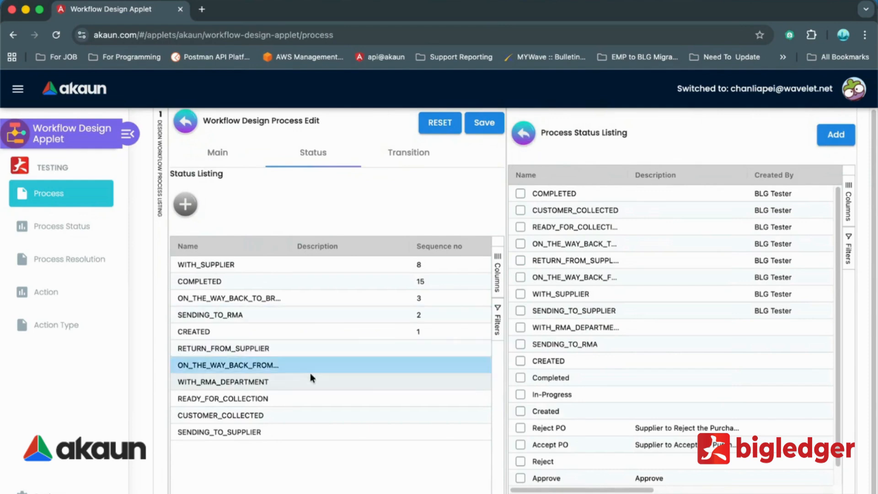
pyautogui.click(525, 137)
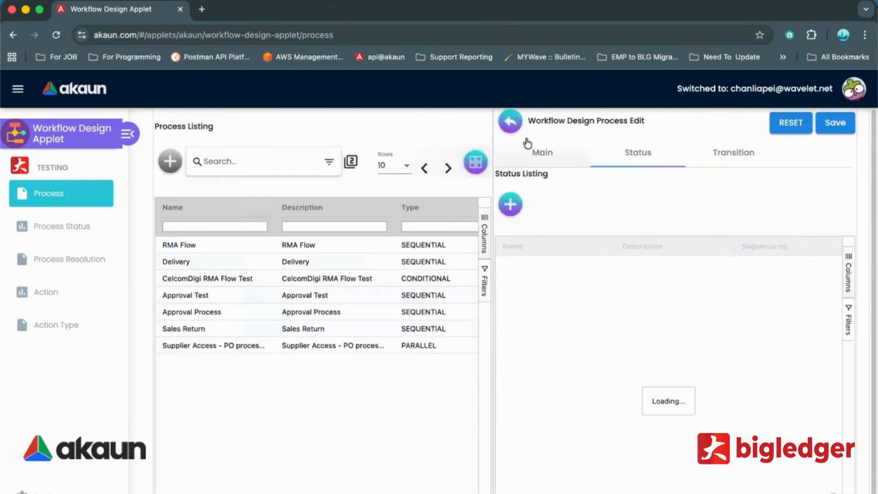
# - View the RMA Flow process's transition listing and the roles offered for auto-generating transitions
pyautogui.click(745, 152)
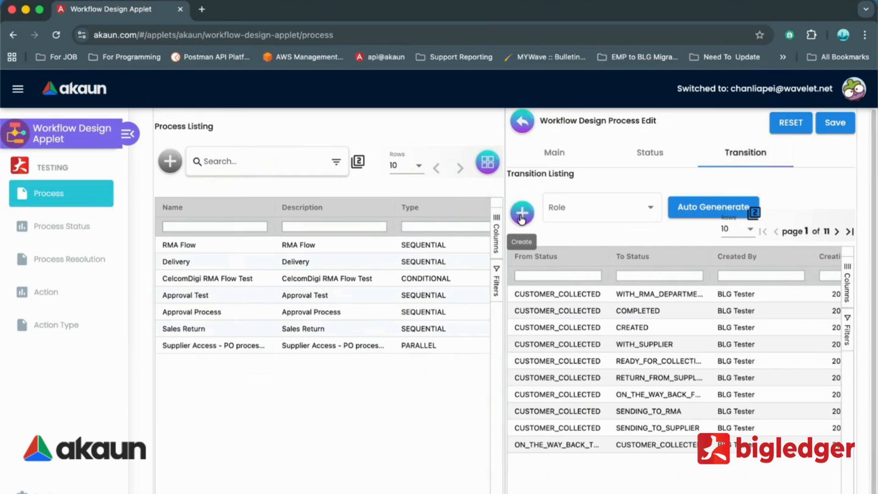
pyautogui.click(567, 208)
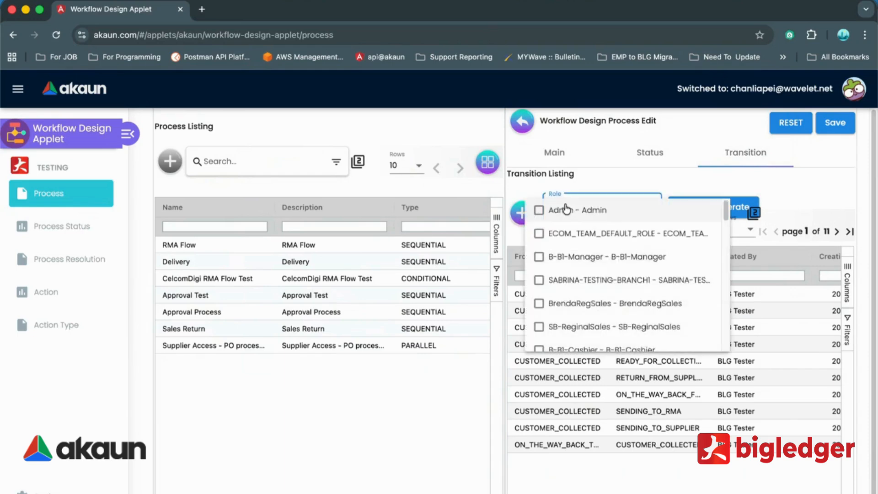
pyautogui.click(542, 180)
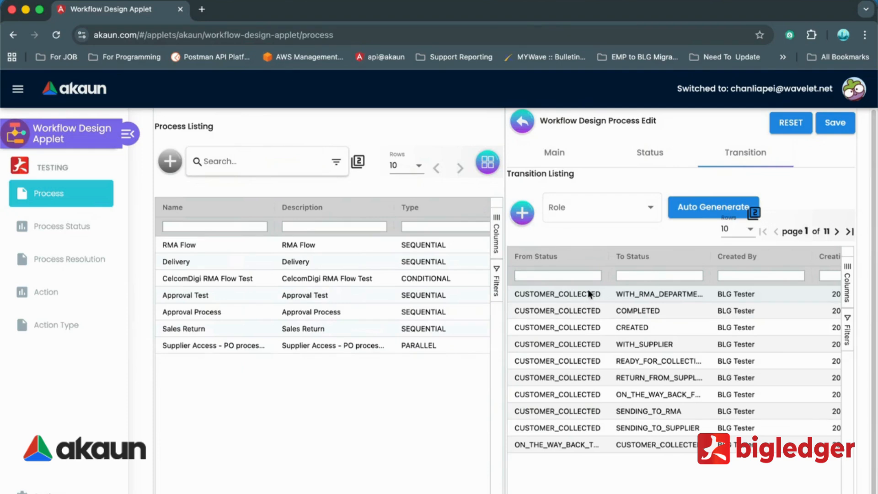
# - Examine the From Status and To Status choices in a new RMA Flow transition, and return to the process listing without saving
pyautogui.click(521, 212)
pyautogui.click(518, 213)
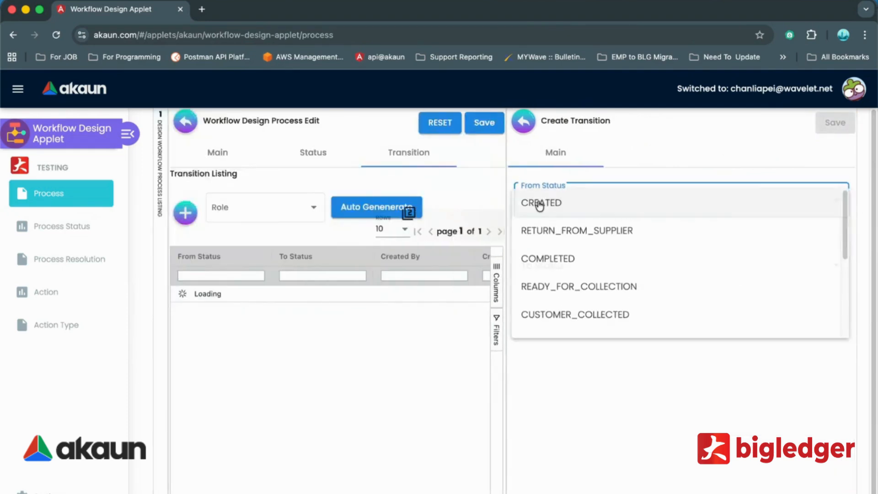
pyautogui.click(543, 229)
pyautogui.click(549, 273)
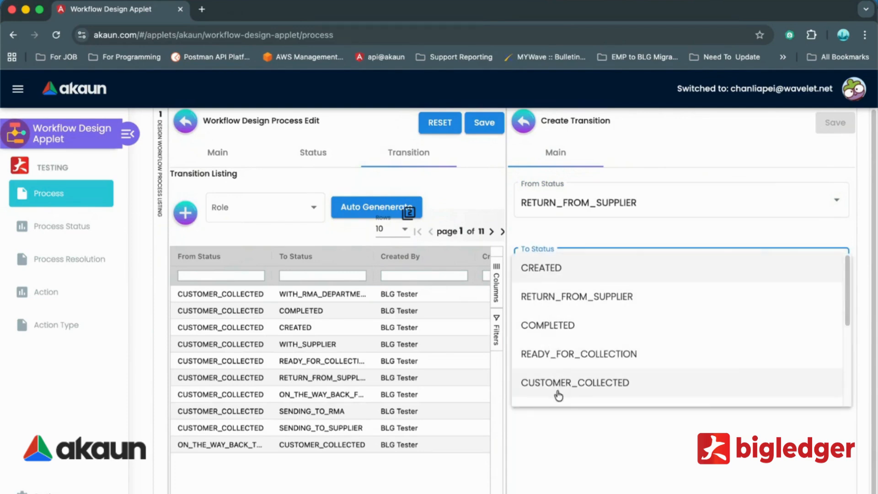
pyautogui.click(558, 421)
pyautogui.click(521, 119)
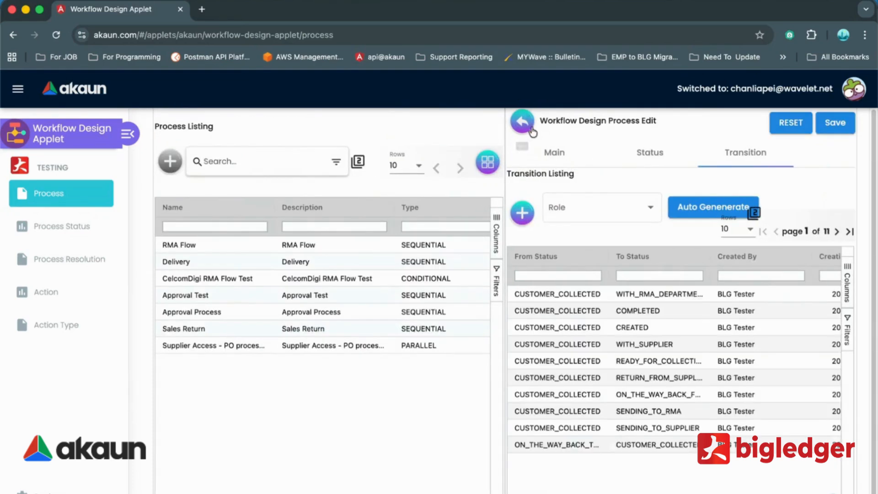
pyautogui.click(526, 124)
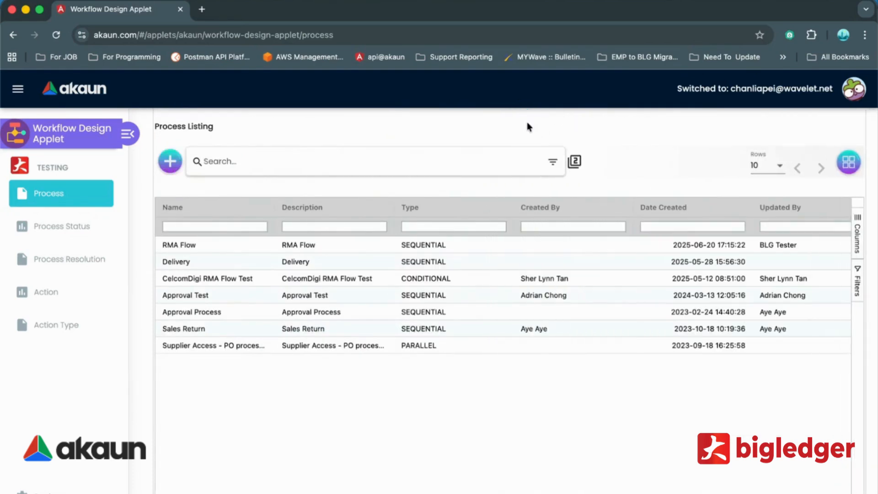
# - Examine the blank process status creation form and the details of the COMPLETED status, closing both without changes
pyautogui.click(94, 232)
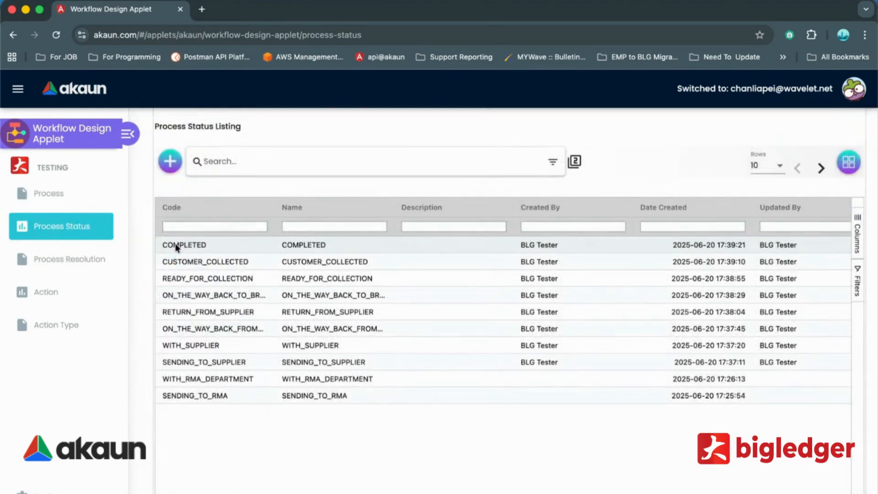
pyautogui.click(170, 163)
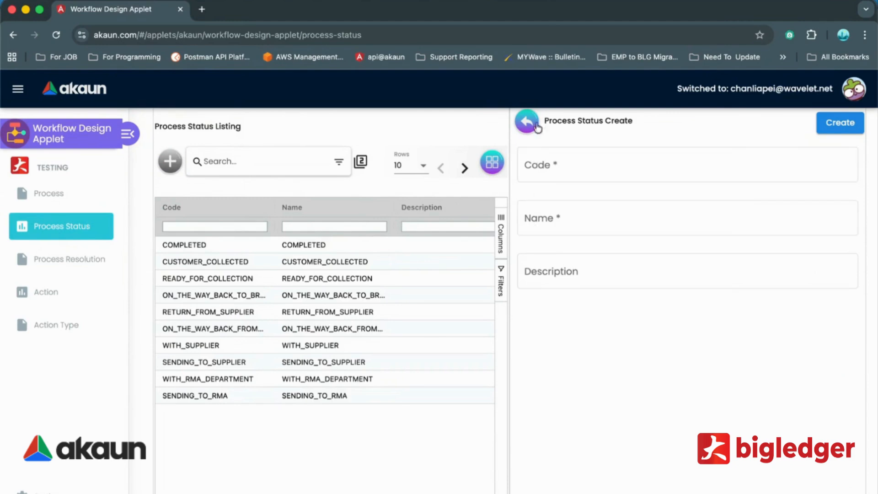
pyautogui.click(529, 120)
pyautogui.click(332, 247)
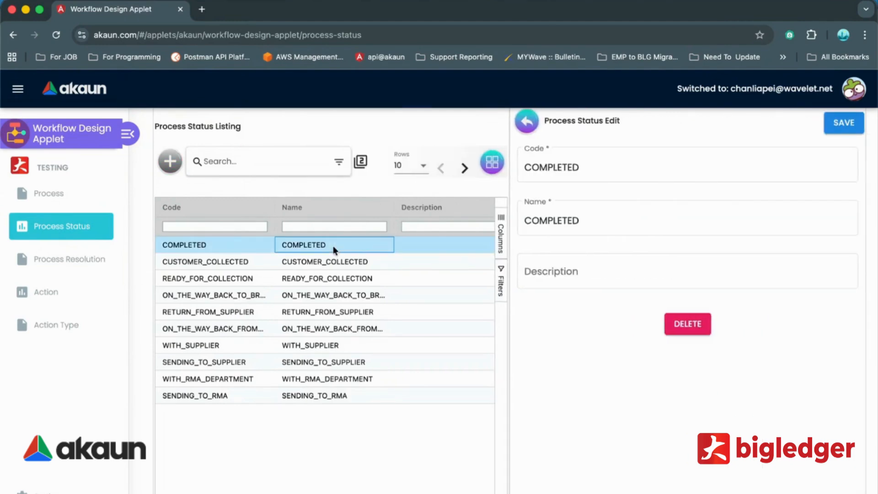
pyautogui.click(529, 127)
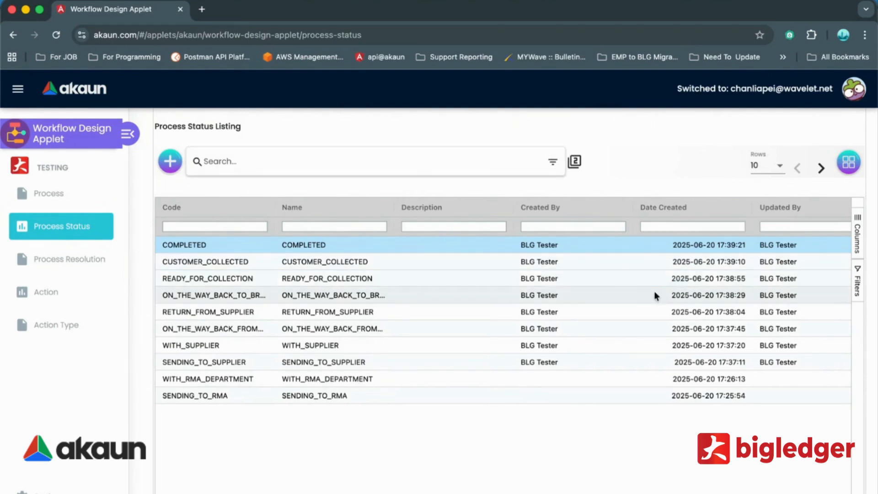
# - View the process resolution listing and its blank creation form, and close the form without saving
pyautogui.click(73, 277)
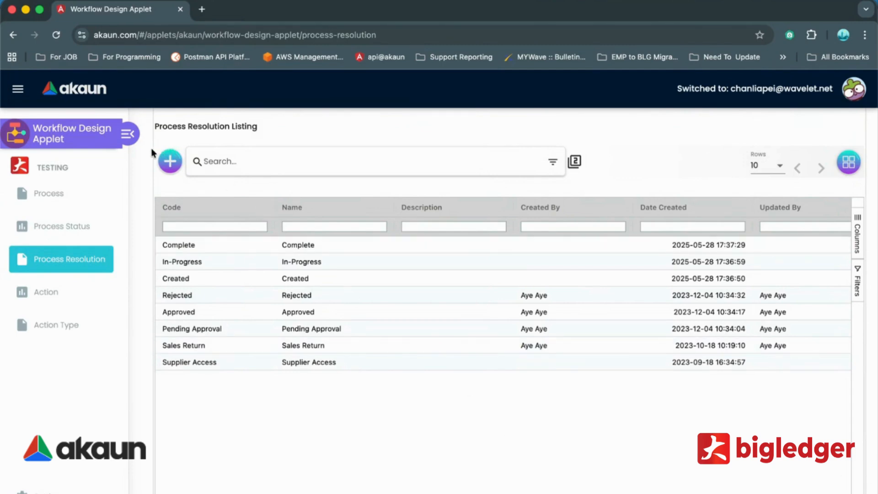
pyautogui.click(166, 156)
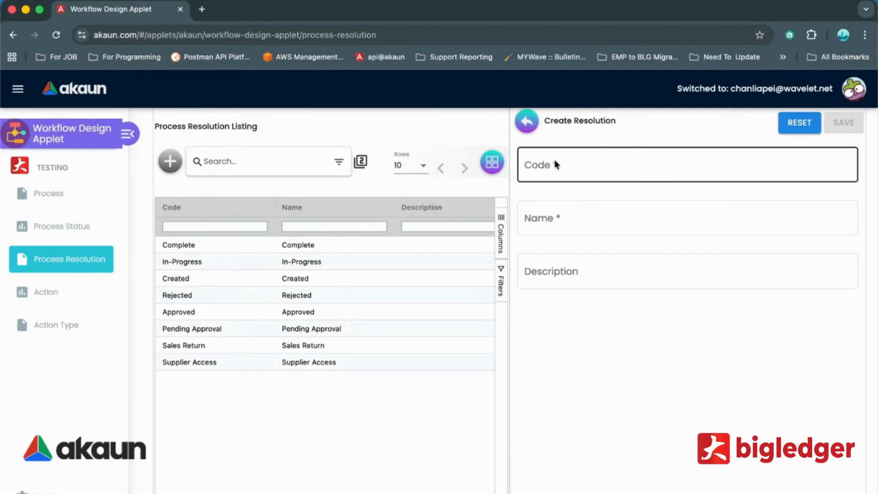
pyautogui.click(521, 116)
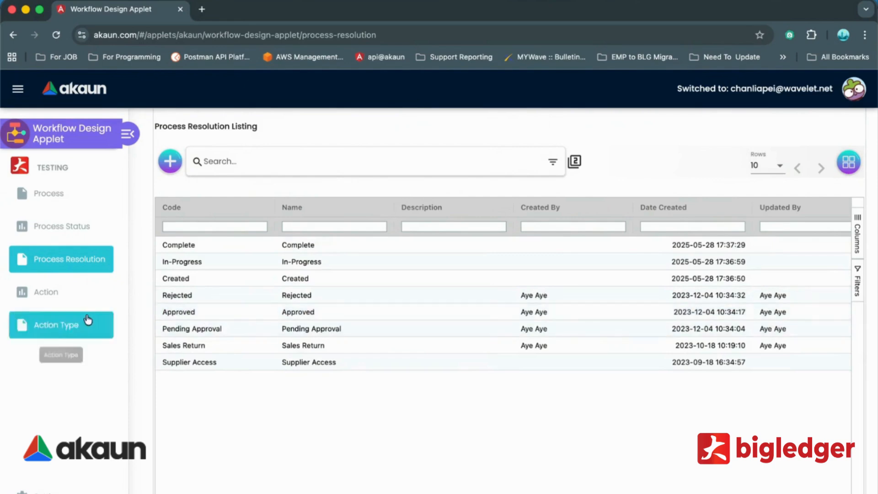
# - View the action listing and start a new action with Approval Process as its workflow process
pyautogui.click(53, 291)
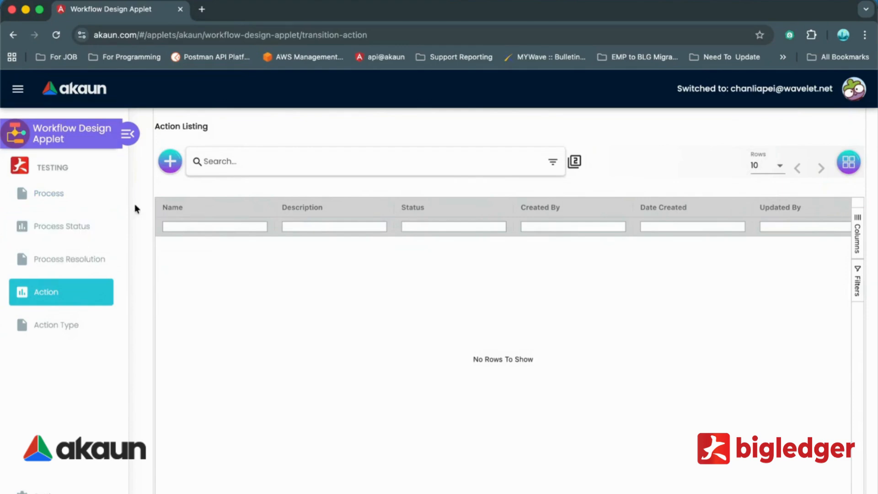
pyautogui.click(170, 161)
pyautogui.click(582, 164)
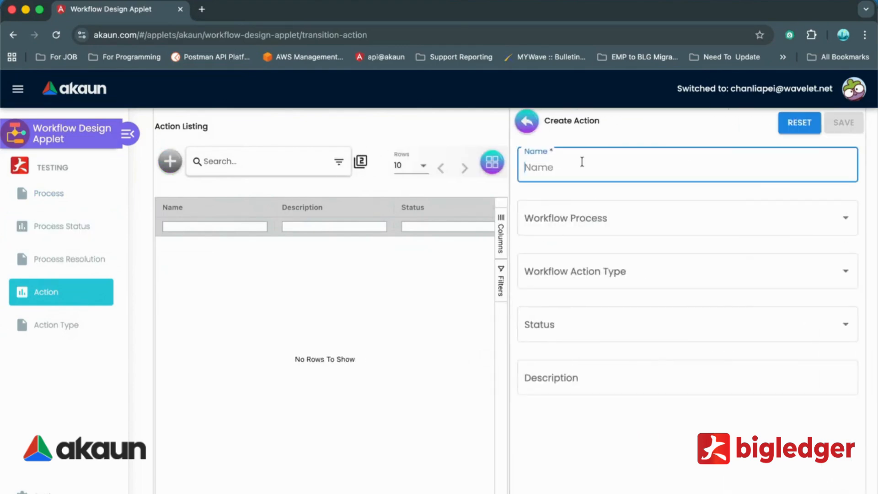
pyautogui.click(567, 220)
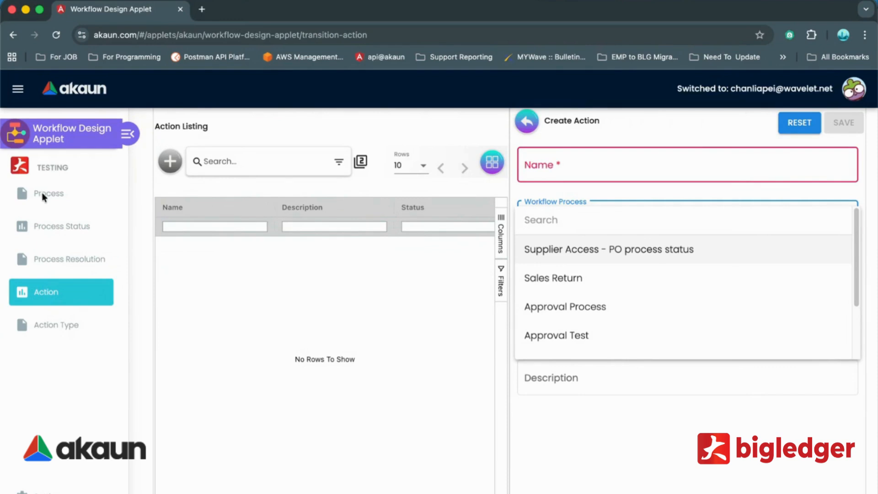
pyautogui.scroll(-2, 585, 302)
pyautogui.scroll(1, 587, 305)
pyautogui.click(586, 302)
# - Examine the new action's Workflow Action Type and Status choices, and close the form without saving
pyautogui.click(573, 289)
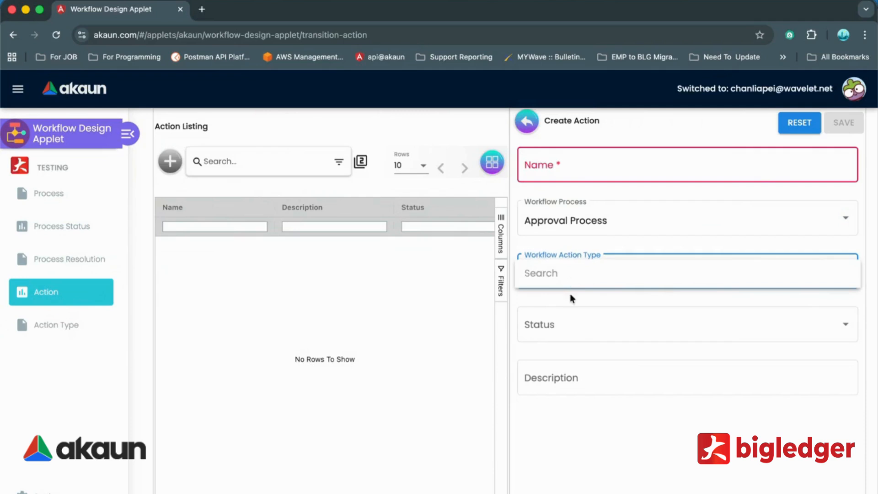
pyautogui.click(572, 290)
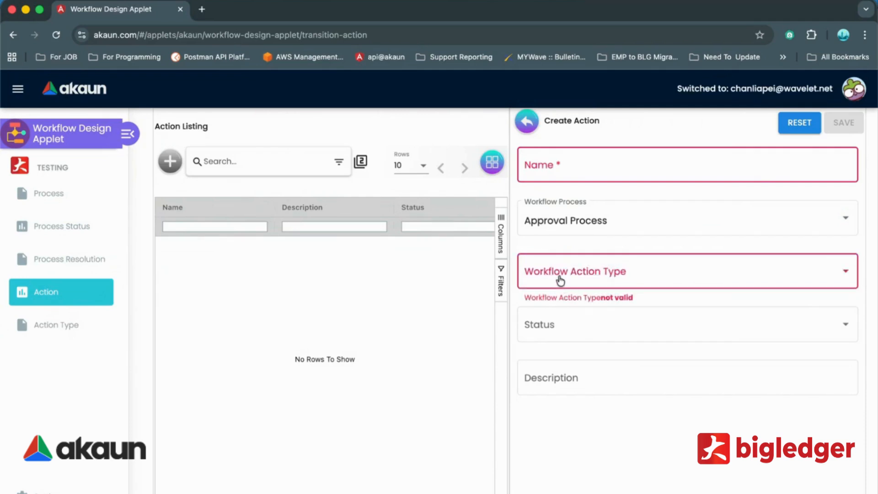
pyautogui.click(561, 340)
pyautogui.click(566, 397)
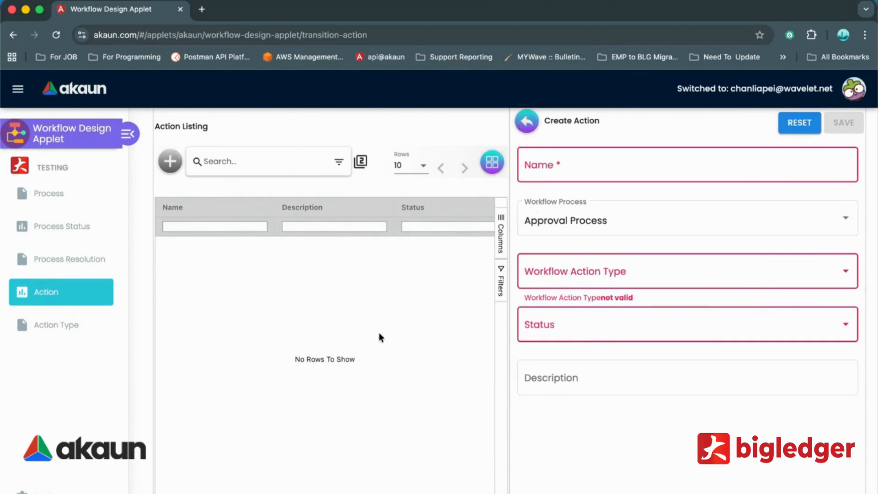
pyautogui.click(526, 121)
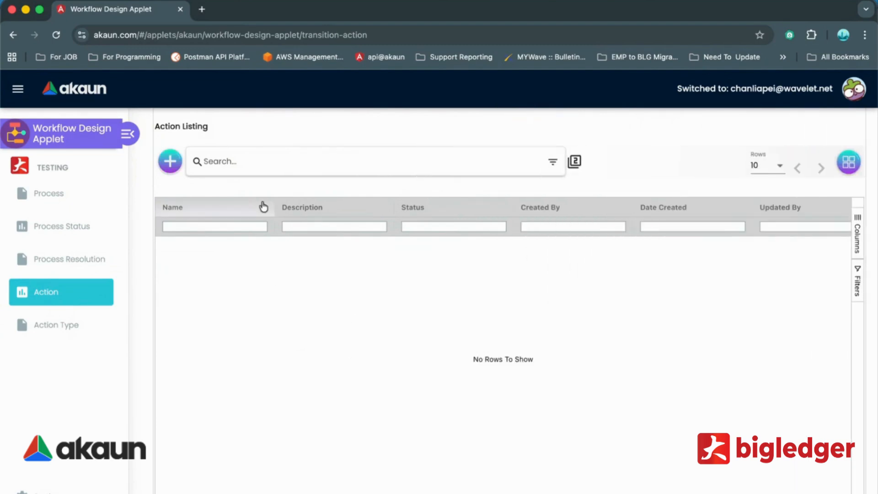
# - View the action type listing, try the ACTIVE status in a new action type, and close the form without saving
pyautogui.click(78, 326)
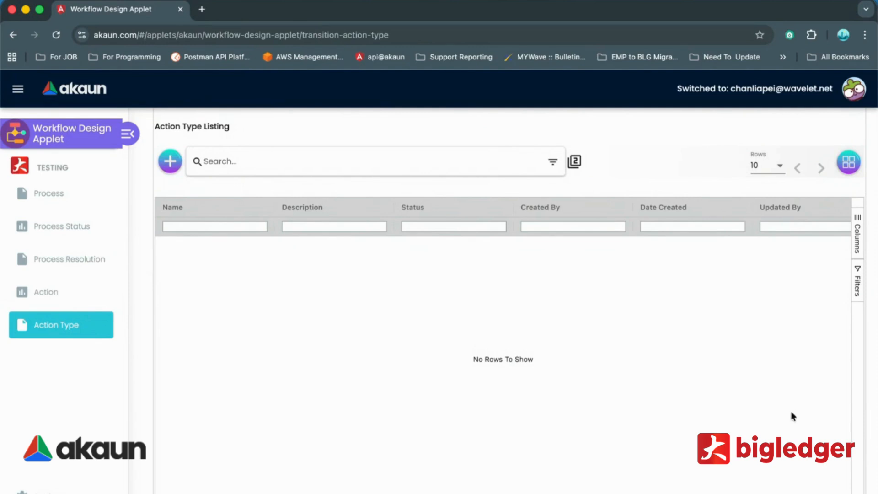
pyautogui.click(177, 162)
pyautogui.click(579, 171)
pyautogui.click(580, 279)
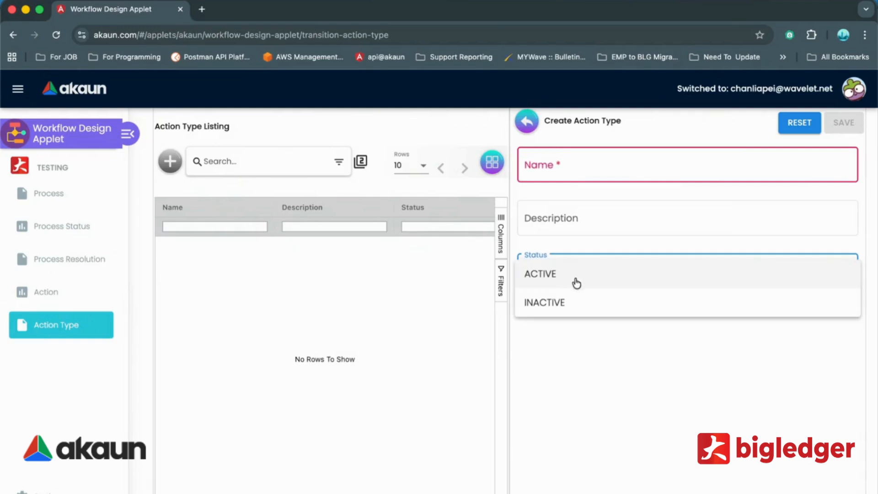
pyautogui.click(577, 274)
pyautogui.click(570, 224)
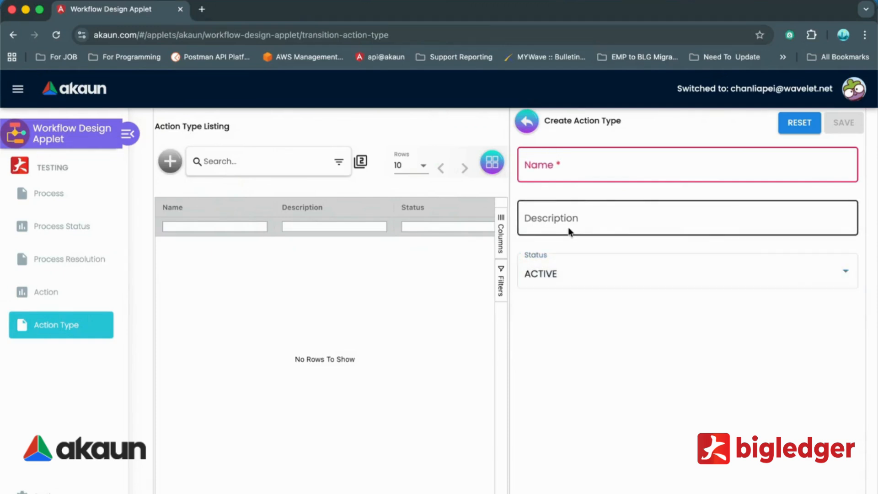
pyautogui.click(525, 124)
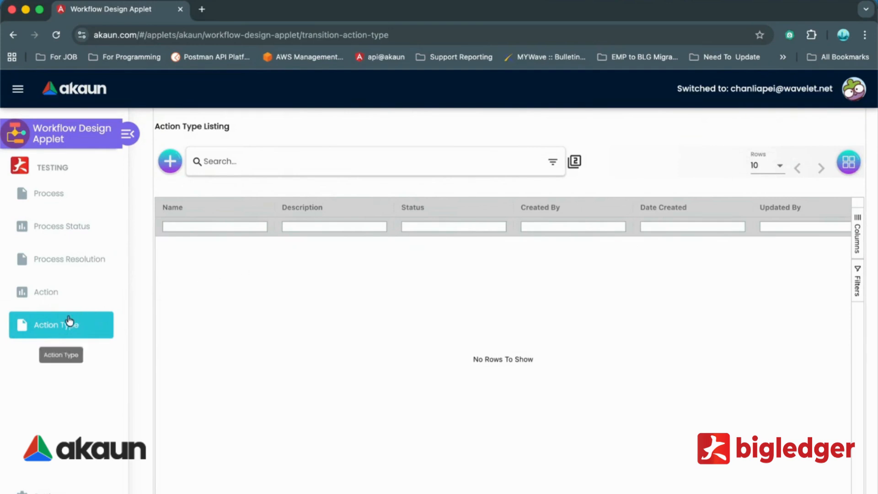
# - Recheck the Workflow Action Type choices in a blank action form, and return to the action listing without saving
pyautogui.click(67, 297)
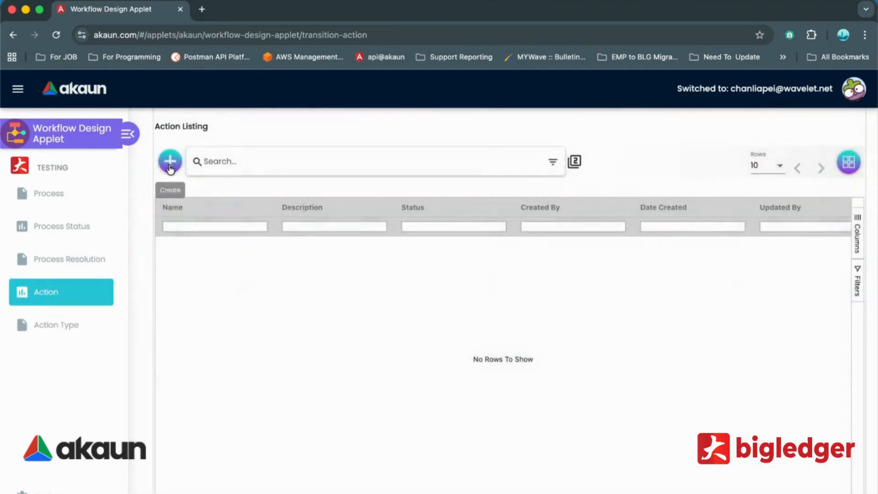
pyautogui.click(167, 165)
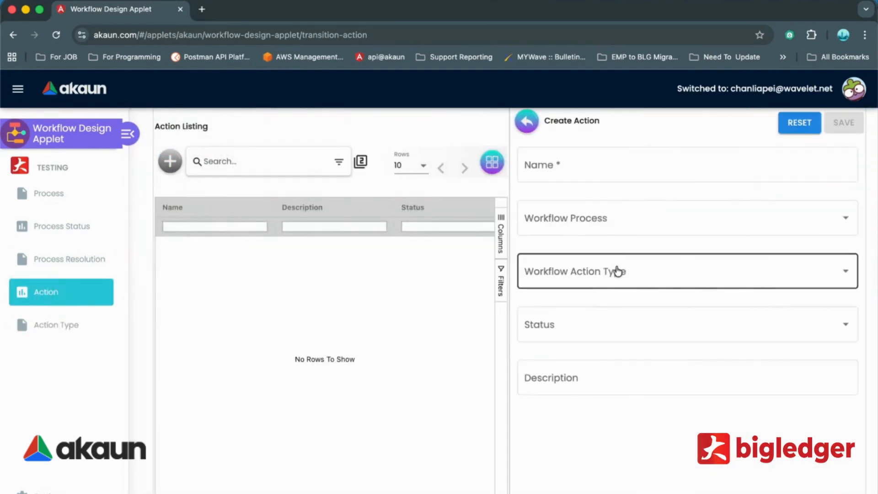
pyautogui.click(621, 285)
pyautogui.click(601, 304)
pyautogui.click(527, 120)
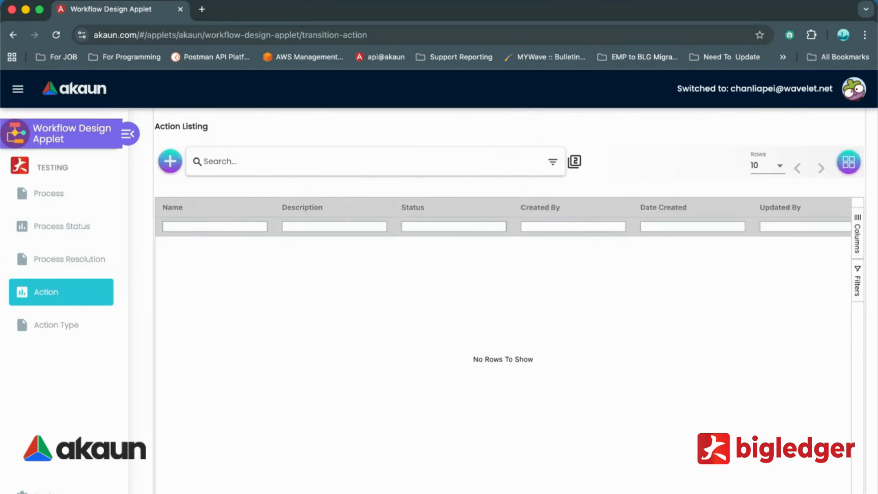
# - Review the applet's Application Settings from Advanced Search Filter to Main Details, plus its Default Selection and Printable Format Settings
pyautogui.click(60, 492)
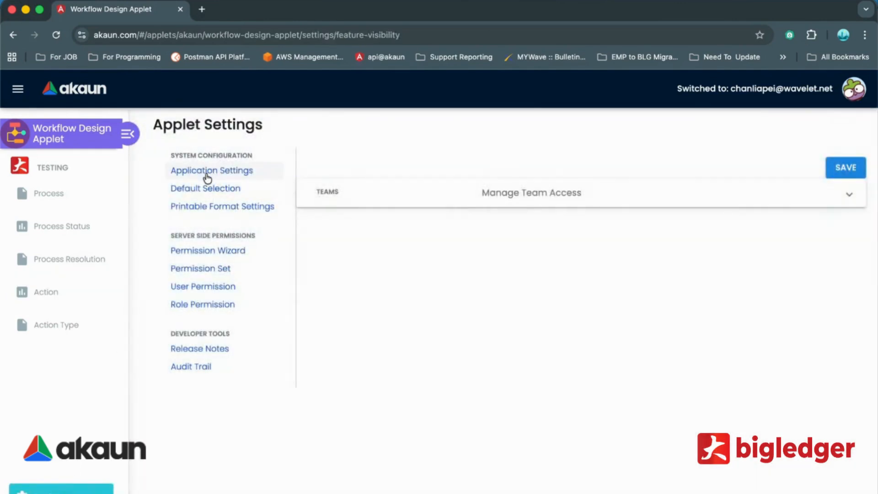
pyautogui.click(207, 176)
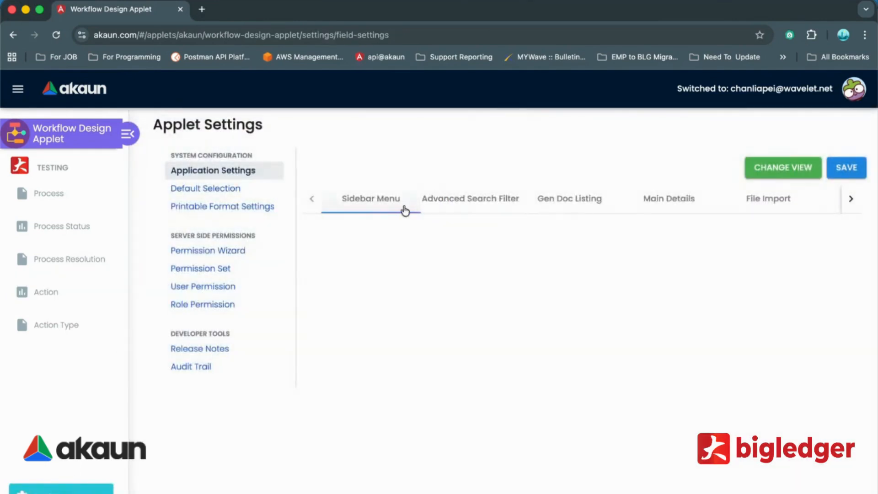
pyautogui.click(453, 201)
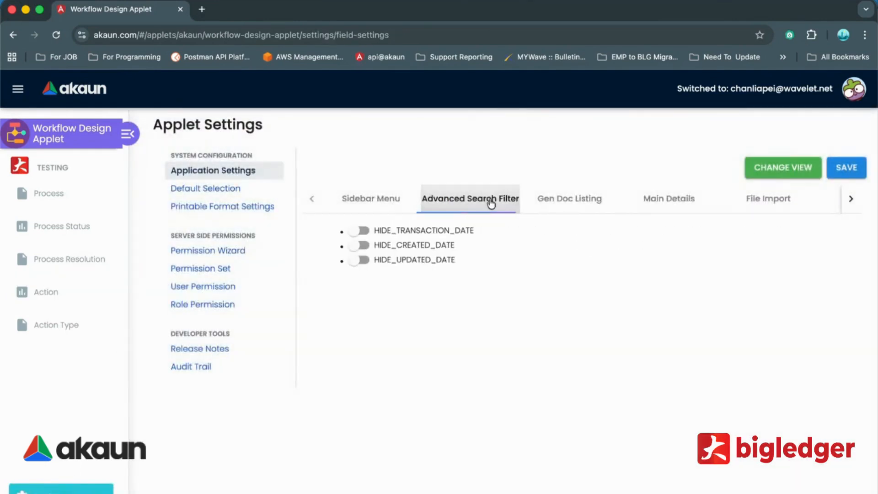
pyautogui.click(582, 200)
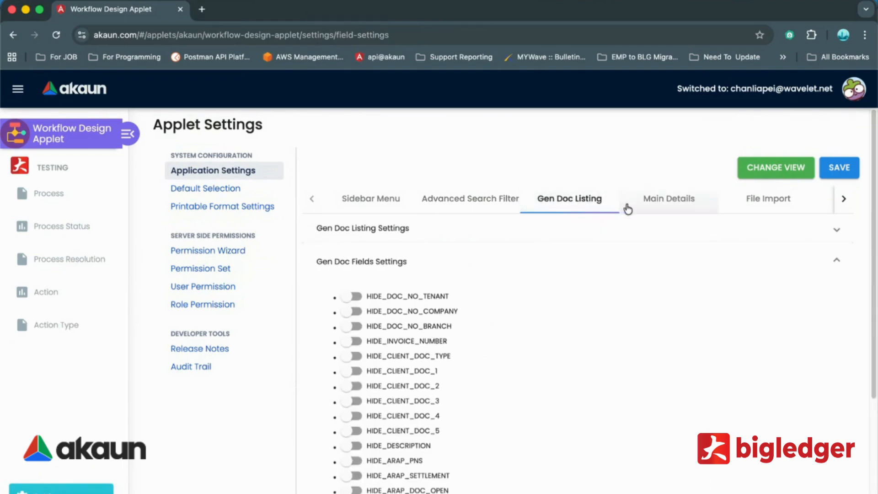
pyautogui.click(660, 208)
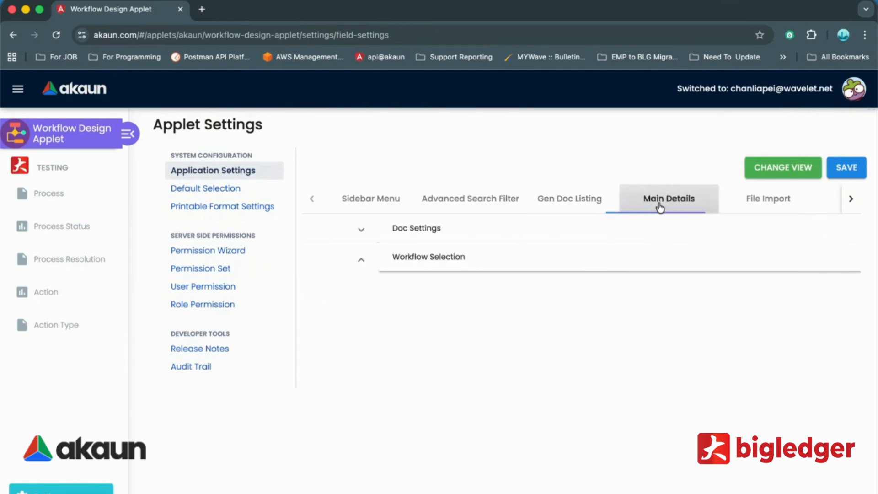
pyautogui.click(620, 221)
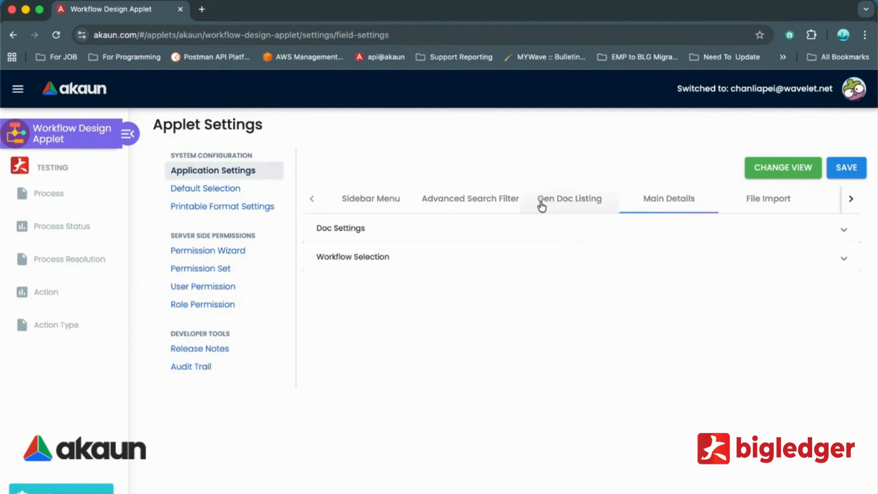
pyautogui.click(220, 191)
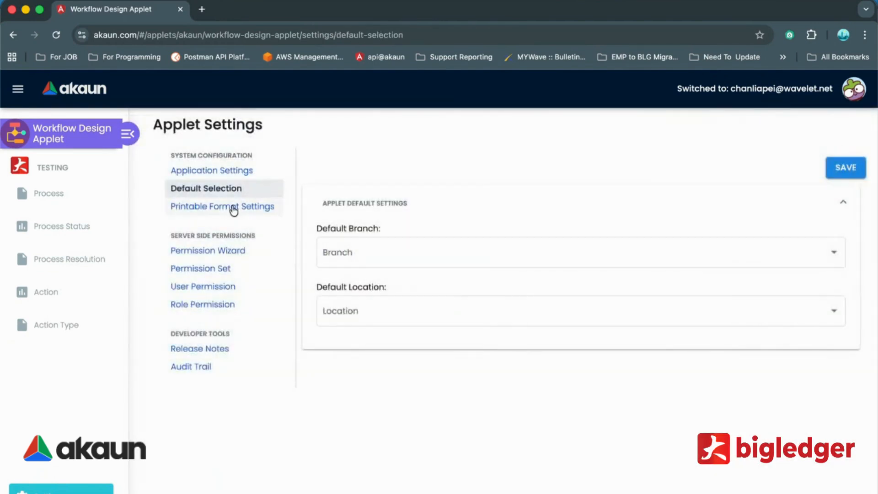
pyautogui.click(233, 208)
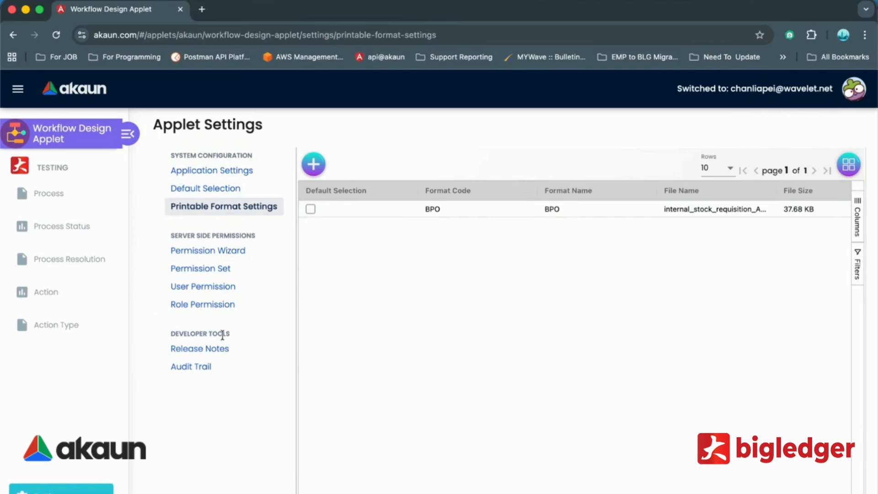
# - Revisit the process, action and action type listings in turn
pyautogui.click(49, 196)
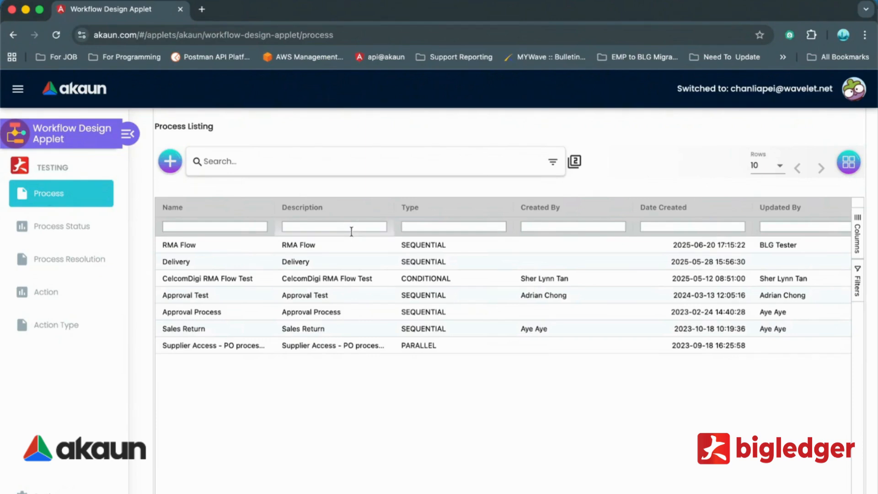
pyautogui.click(53, 289)
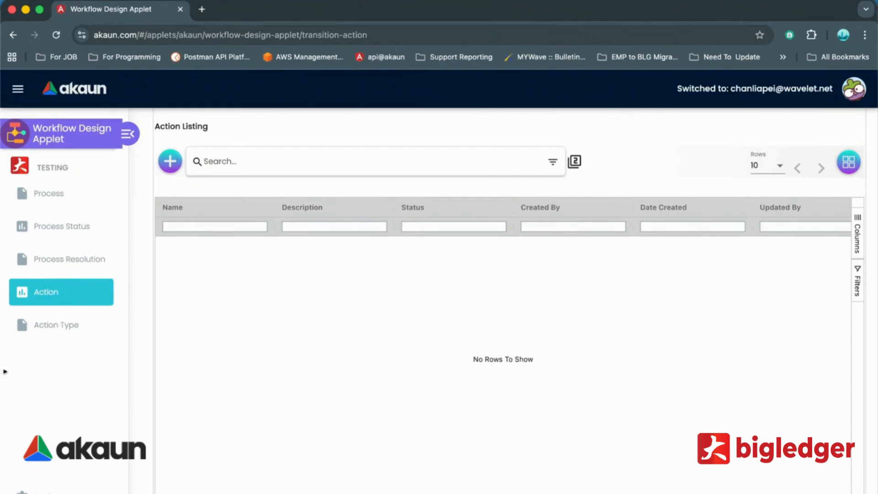
pyautogui.click(36, 327)
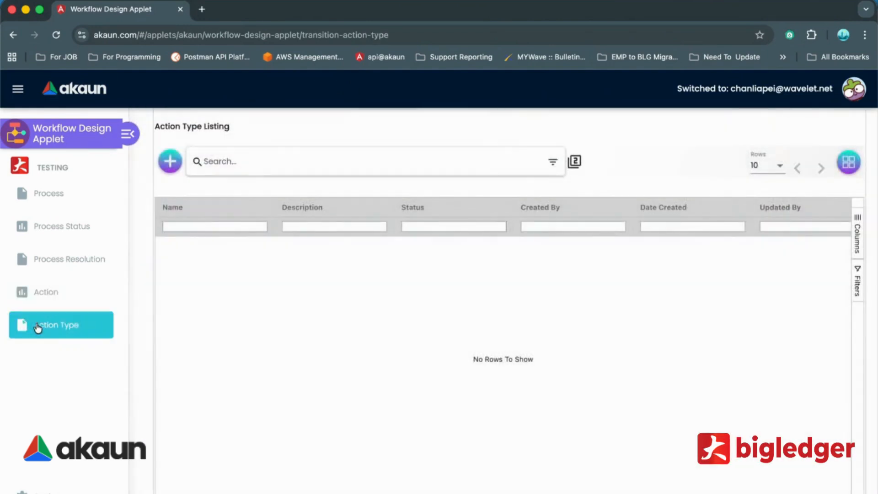